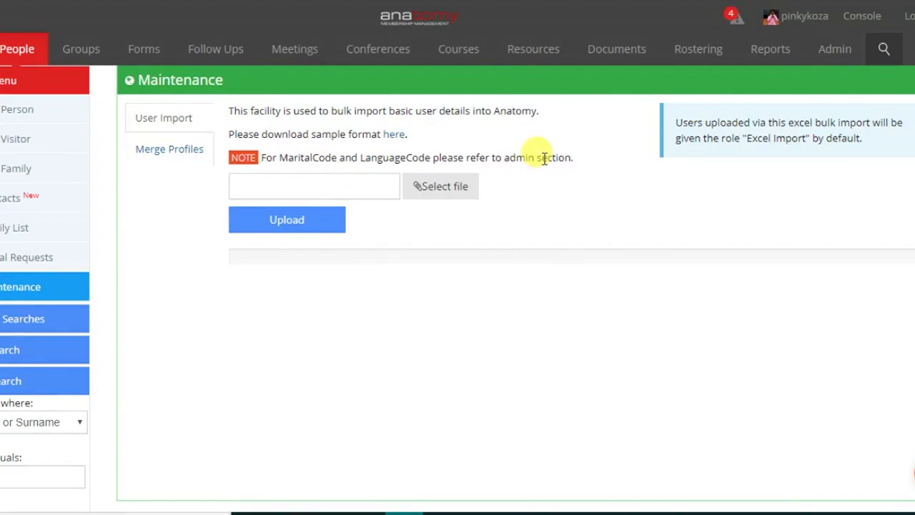
Look up the marital status codes and the language codes in the admin settings.
left_click(832, 51)
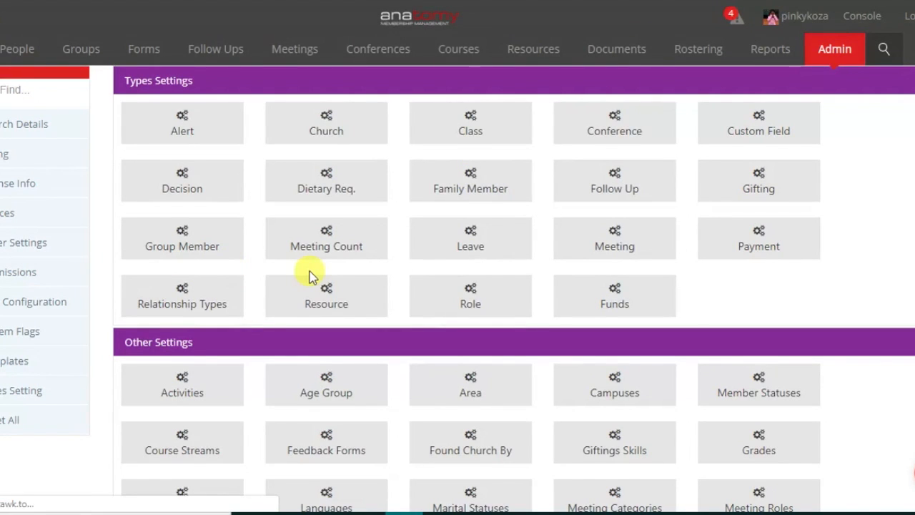
scroll(478, 332, "down", 3)
left_click(477, 332)
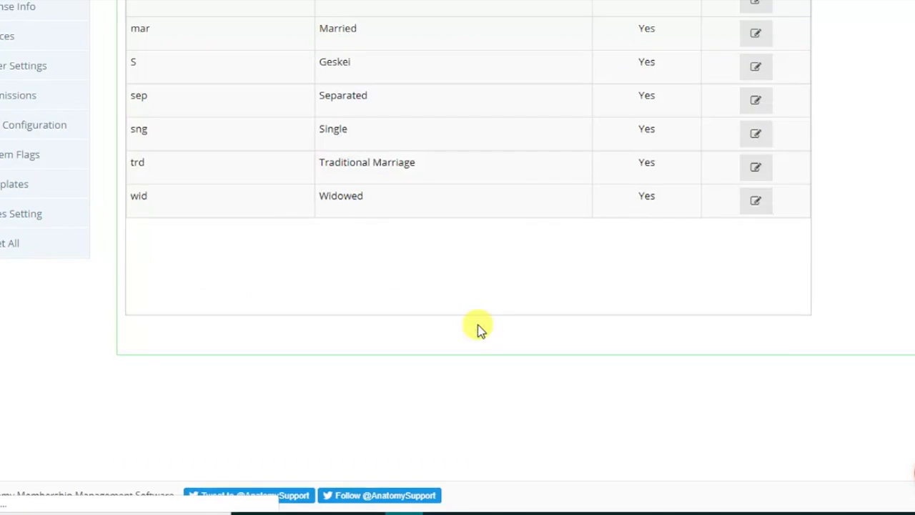
scroll(436, 251, "up", 3)
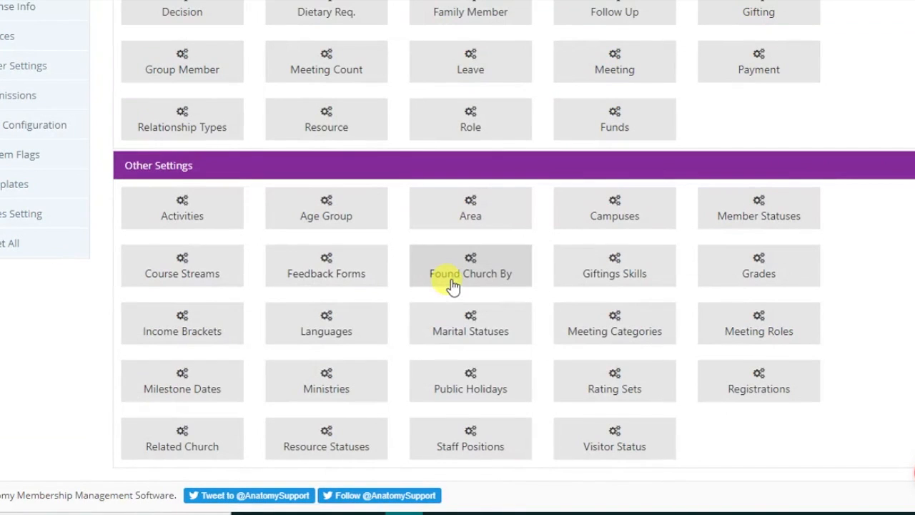
left_click(323, 330)
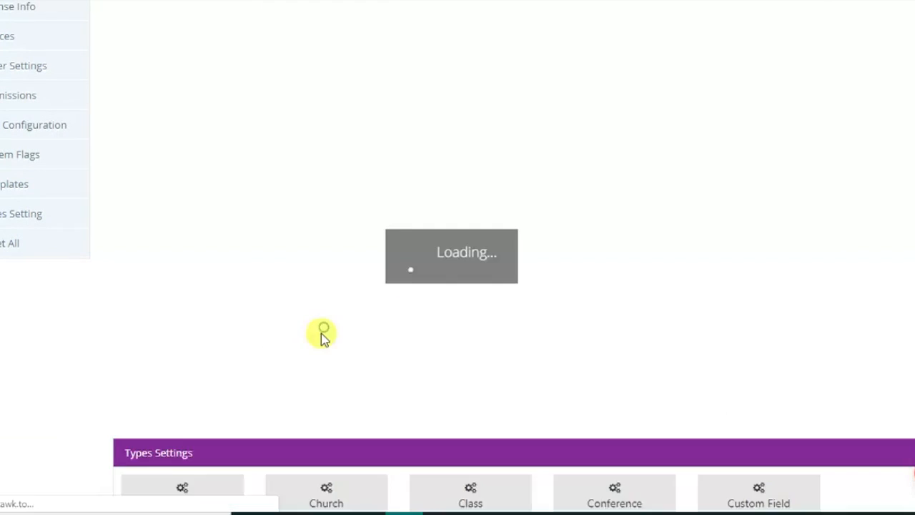
scroll(517, 227, "up", 3)
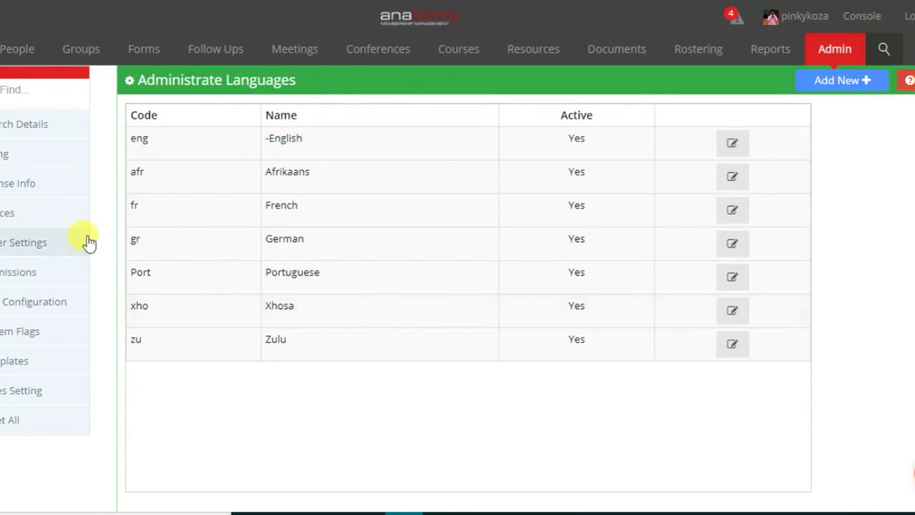
Download the sample import format from the People maintenance page and review its columns in Excel.
left_click(25, 48)
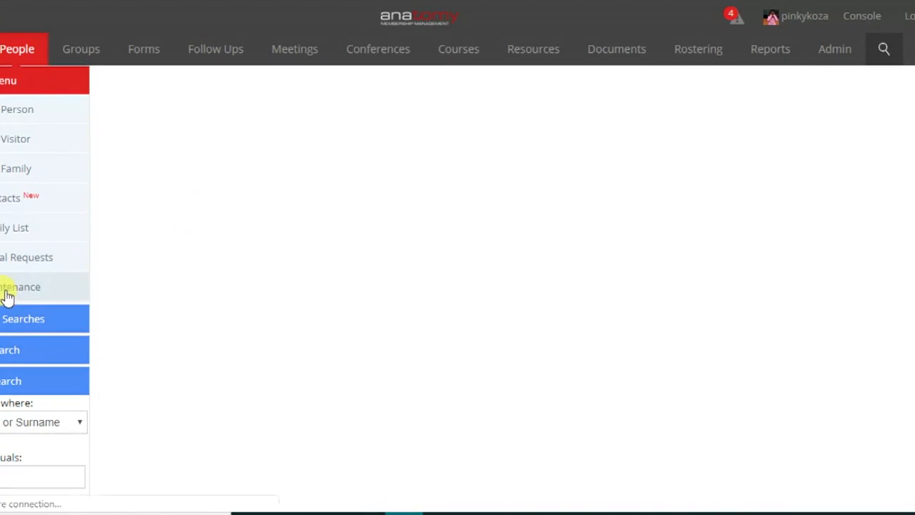
left_click(8, 290)
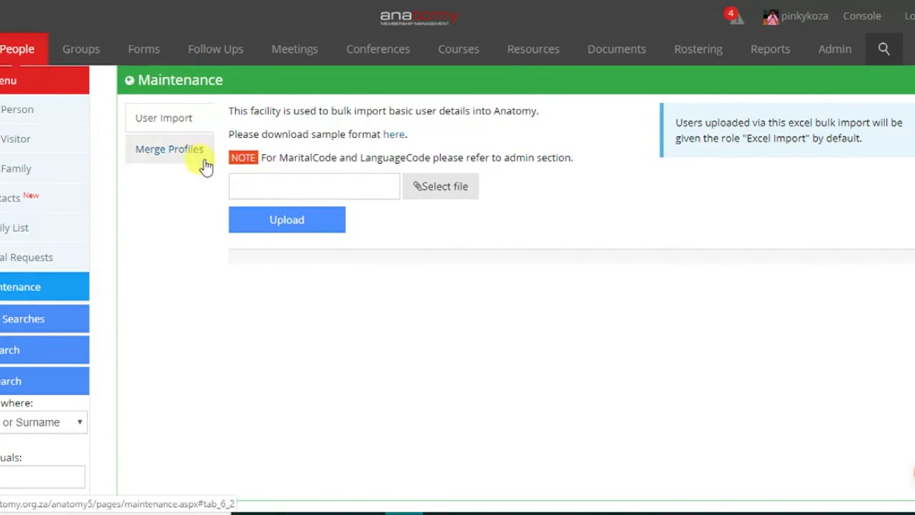
left_click(394, 136)
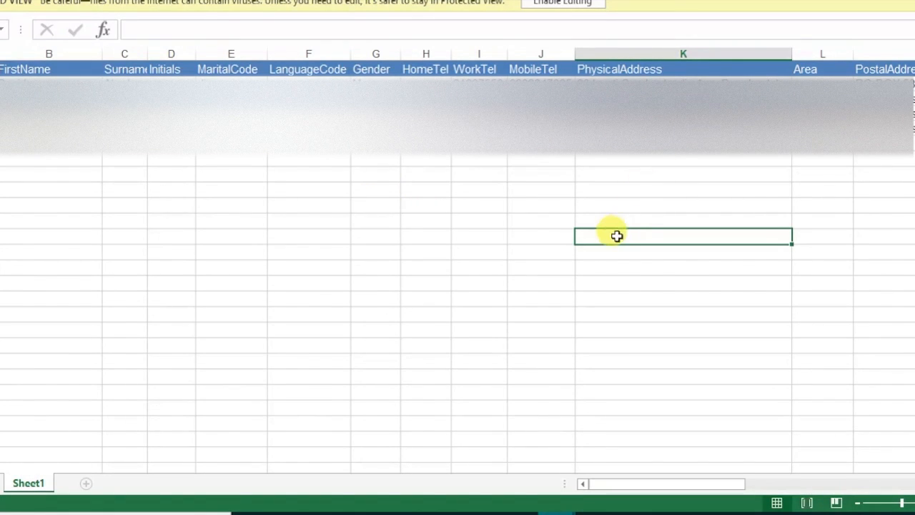
key("alt+Tab")
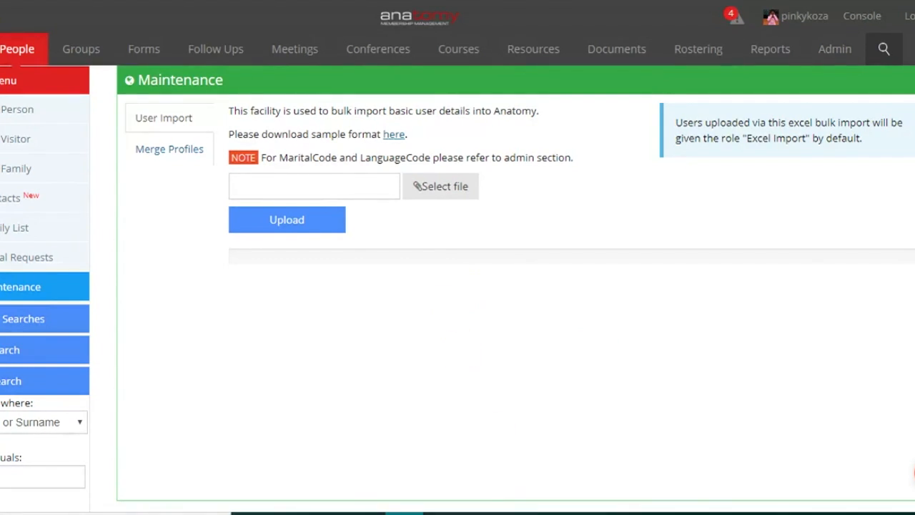
Switch to the member spreadsheet in Excel and insert a blank column before the Email column.
left_click(556, 514)
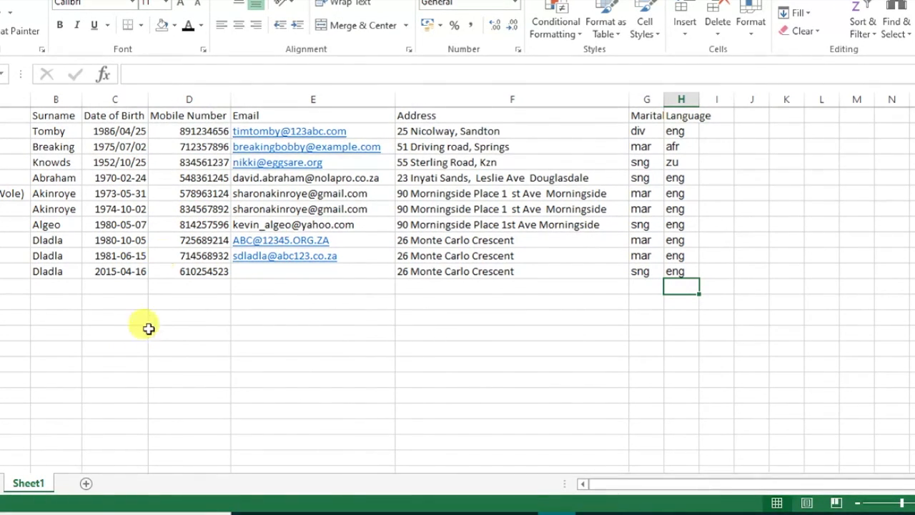
left_click(259, 99)
right_click(266, 100)
left_click(289, 209)
Enter a CONCATENATE formula in cell E2 that joins 0 with the mobile number in D2.
left_click(259, 128)
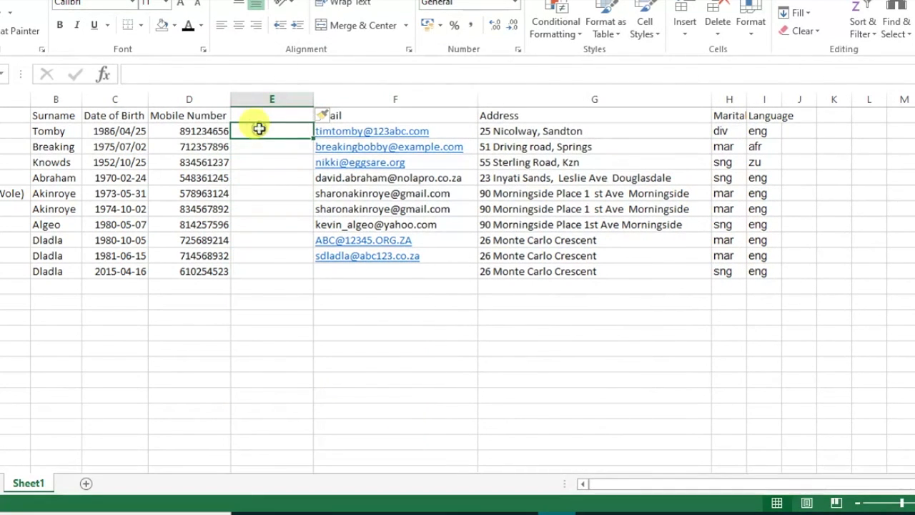
left_click(255, 116)
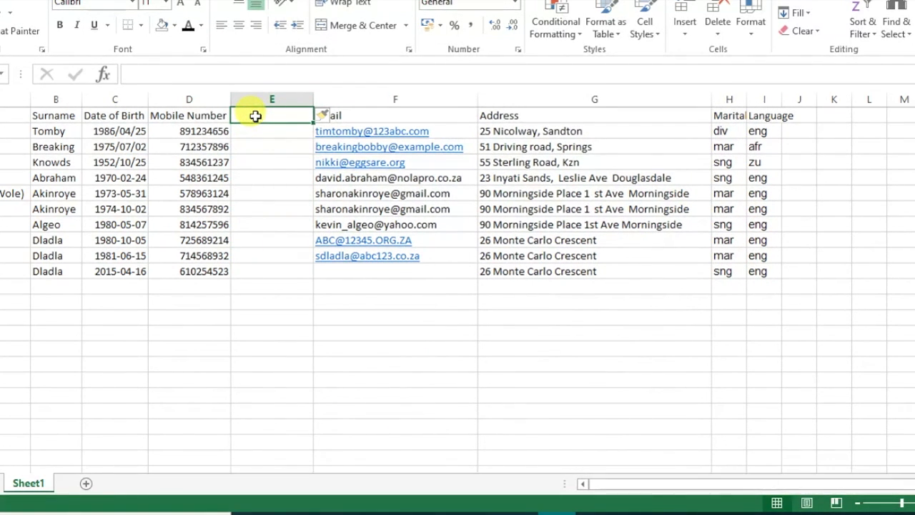
left_click(259, 129)
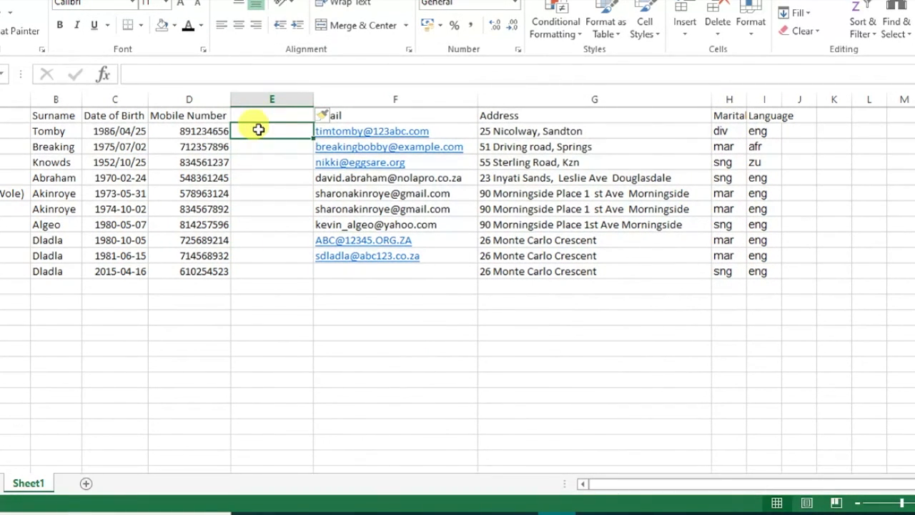
type("=con")
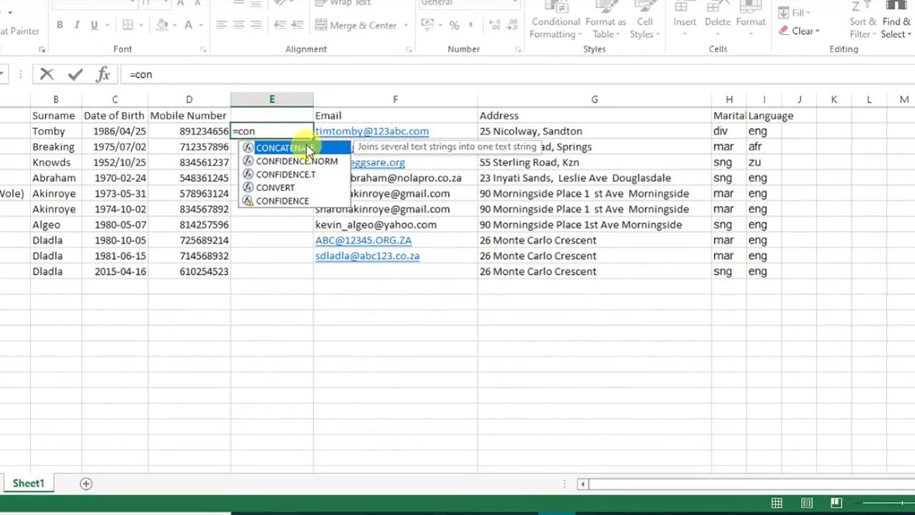
double_click(285, 148)
left_click(105, 74)
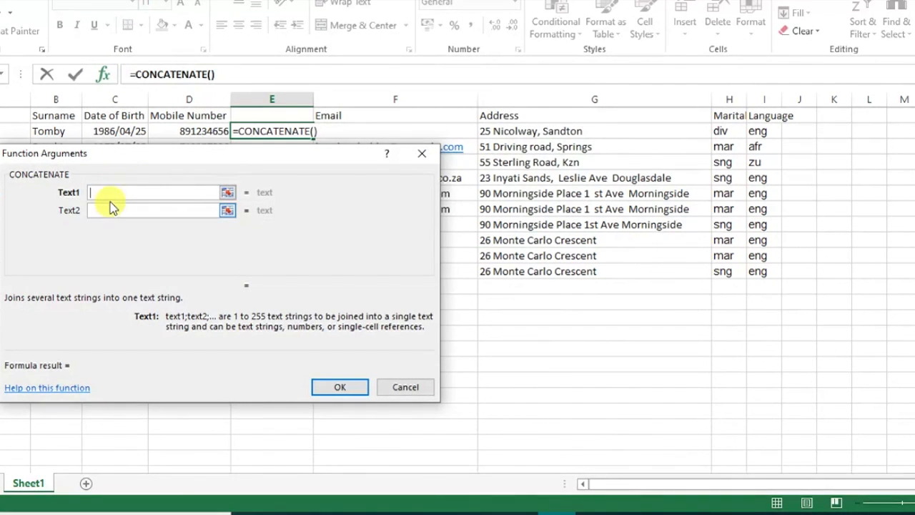
type("0")
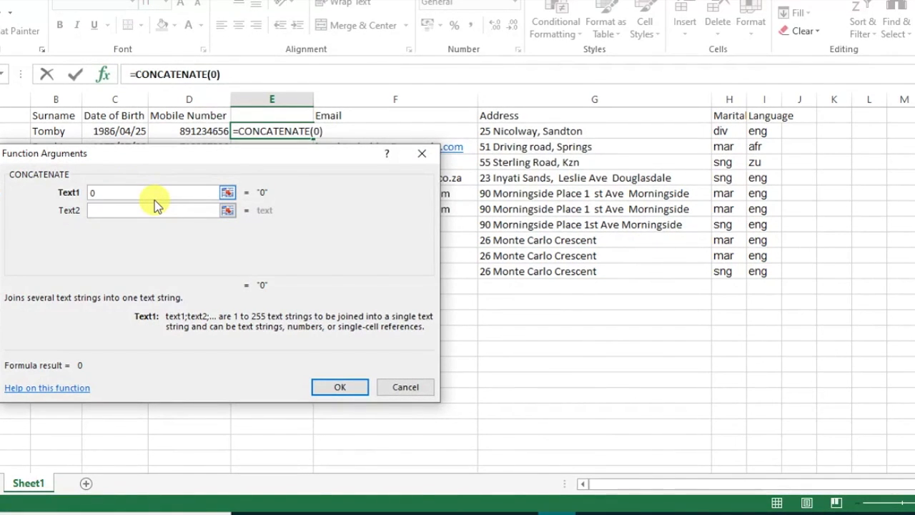
left_click(143, 209)
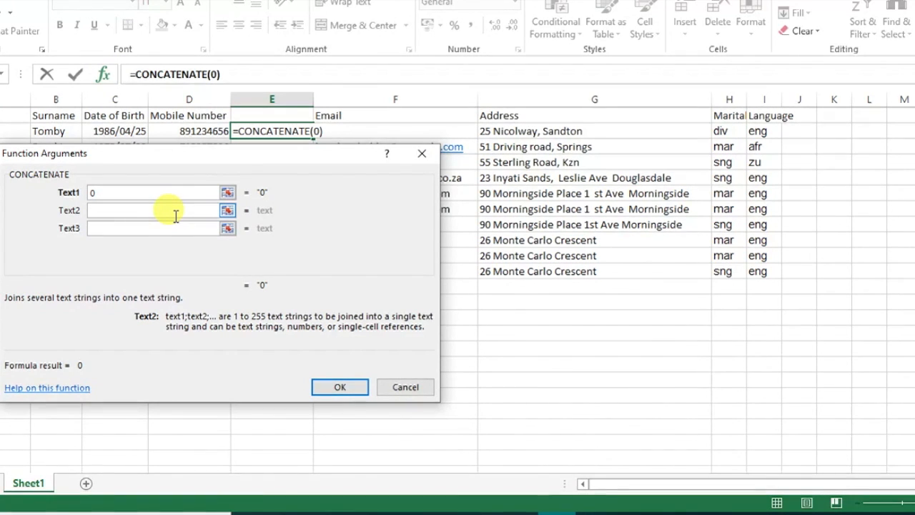
type("D")
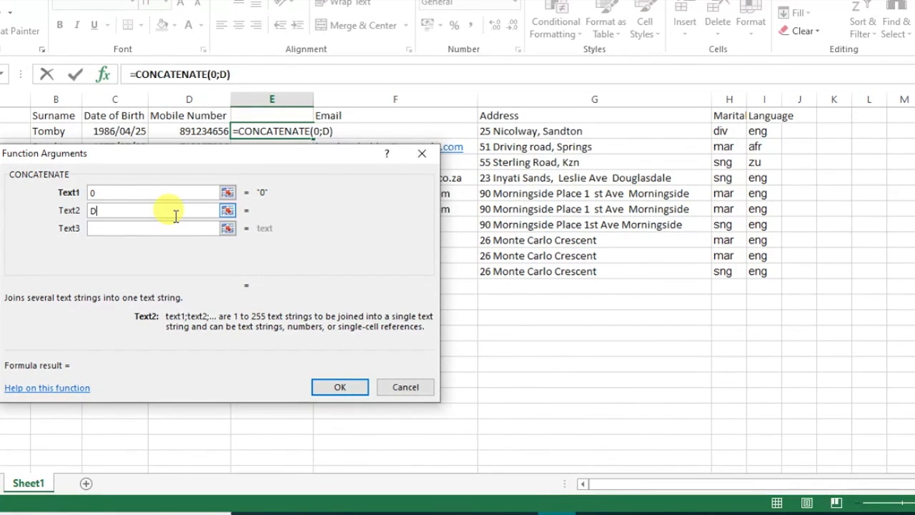
type("2")
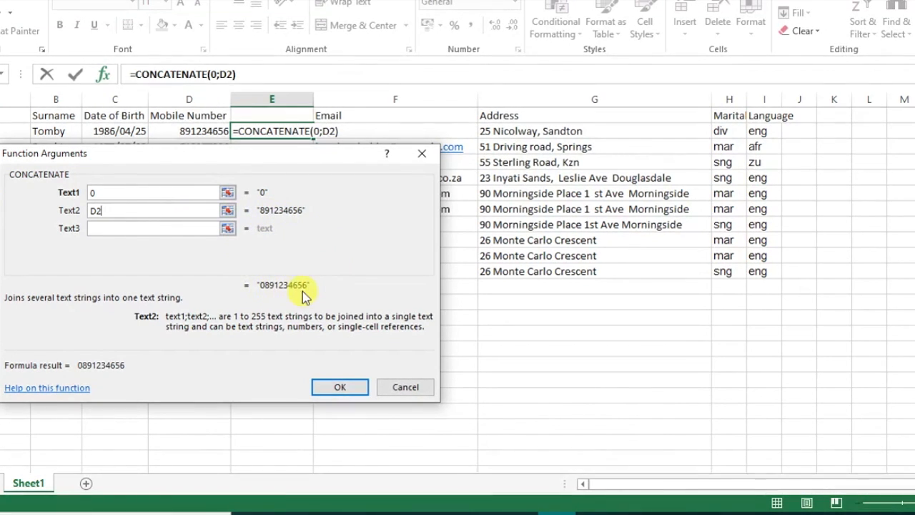
left_click(345, 388)
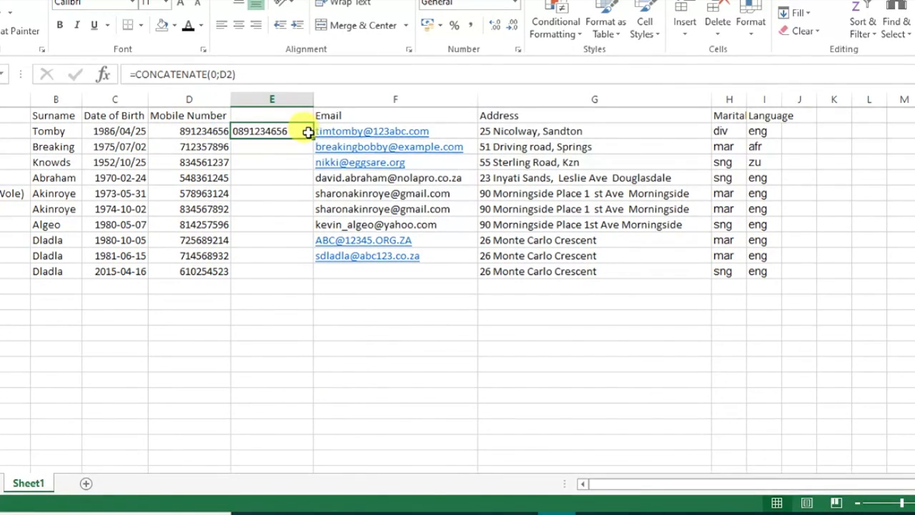
Fill the E2 formula down to E11 and title the new column "Mobile Number".
left_click_drag(313, 136, 286, 277)
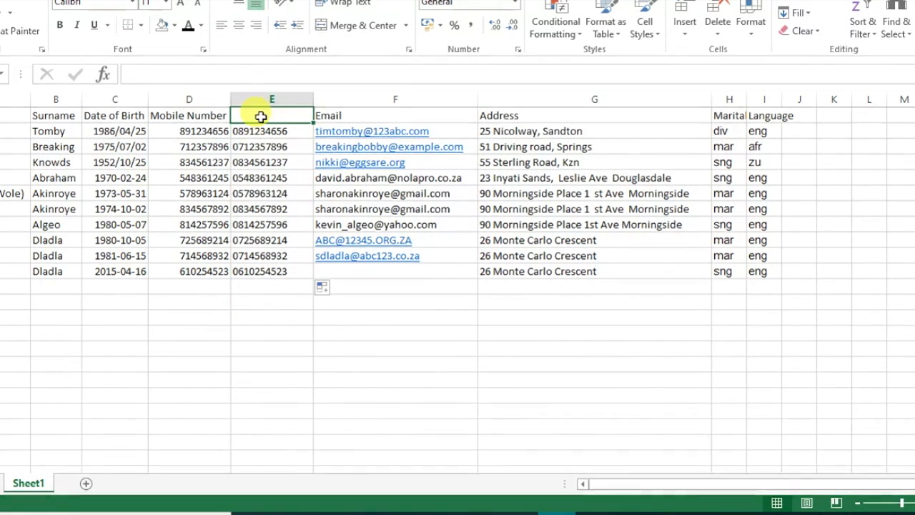
type("MOBILE")
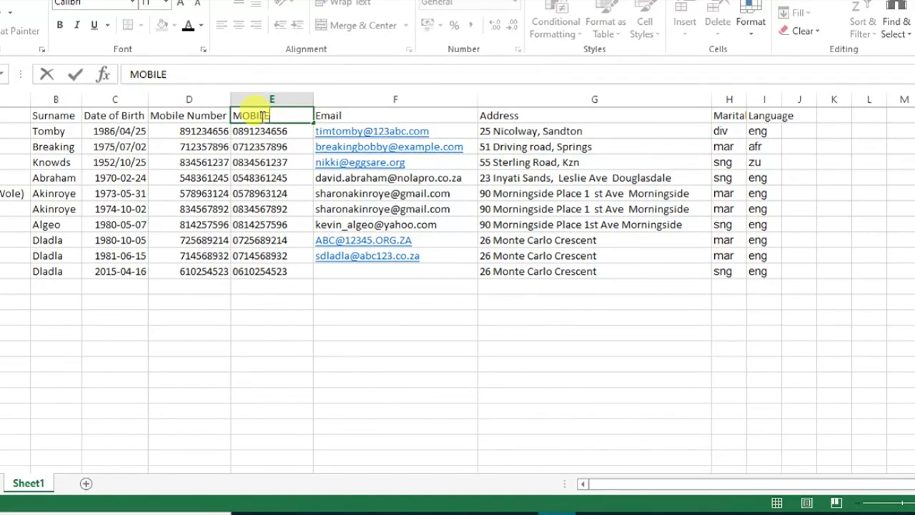
type("obile Nume")
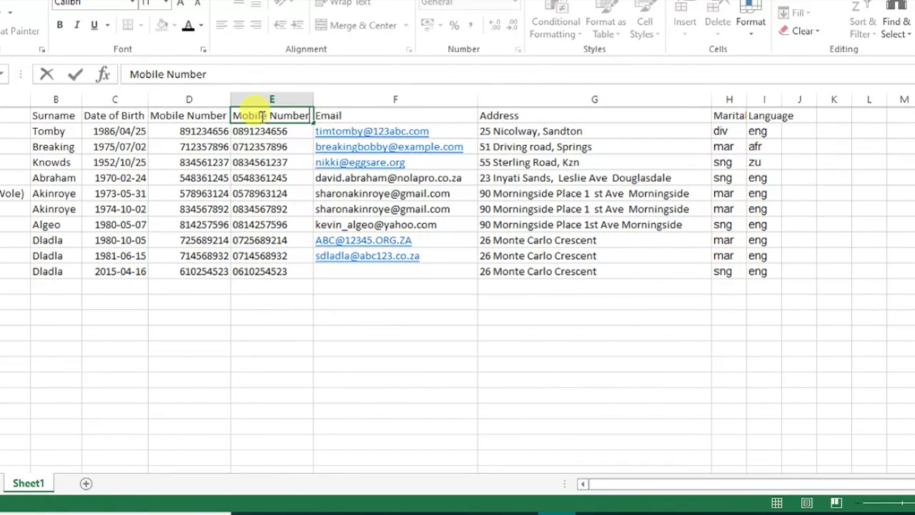
Try to delete the original Mobile Number column D, and undo the deletion.
left_click(166, 99)
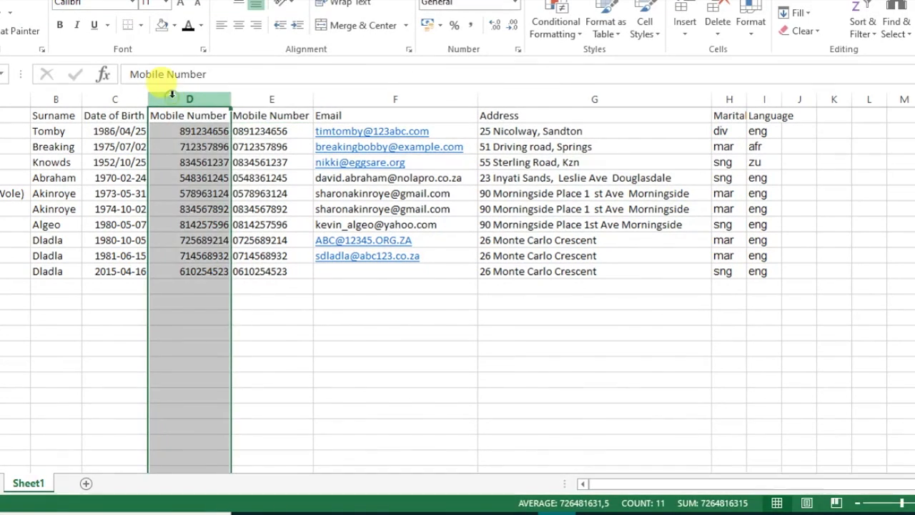
right_click(173, 100)
left_click(214, 226)
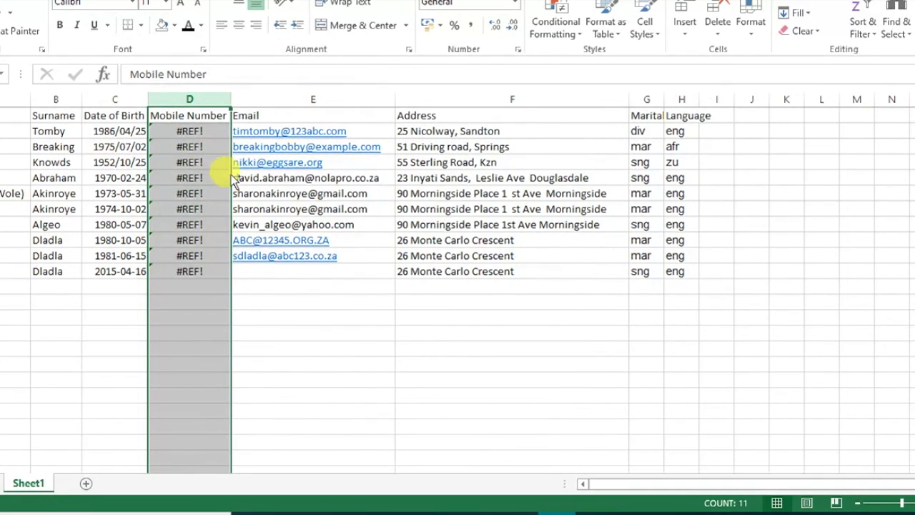
key("ctrl+z")
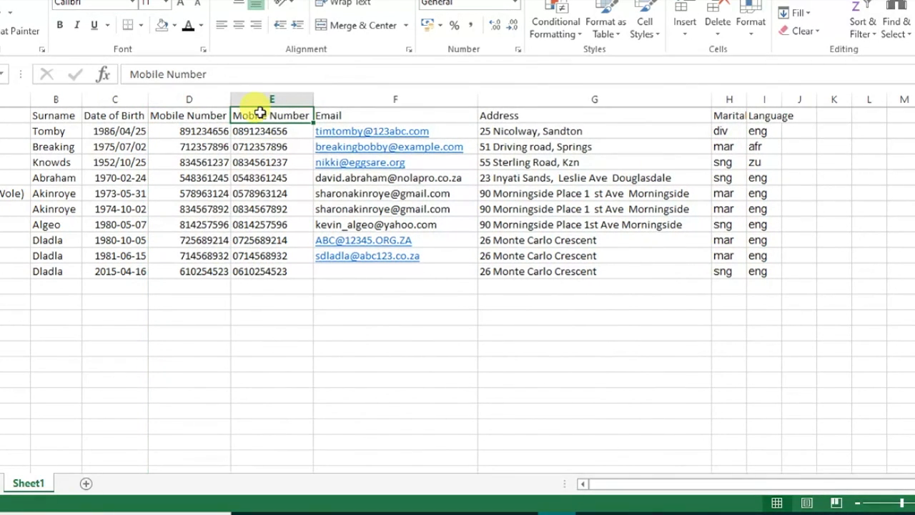
Copy the Mobile Number cells from column E and paste them as values over column D.
left_click_drag(265, 139, 278, 286)
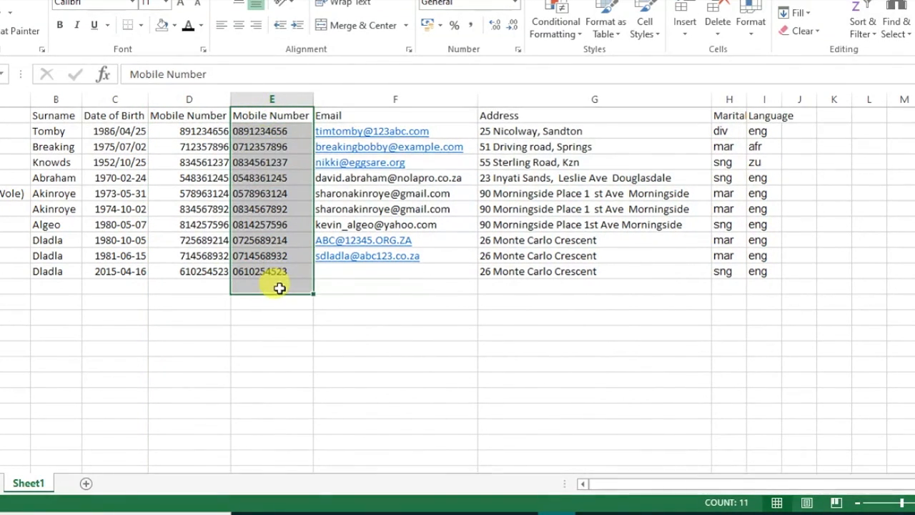
right_click(276, 255)
left_click(301, 226)
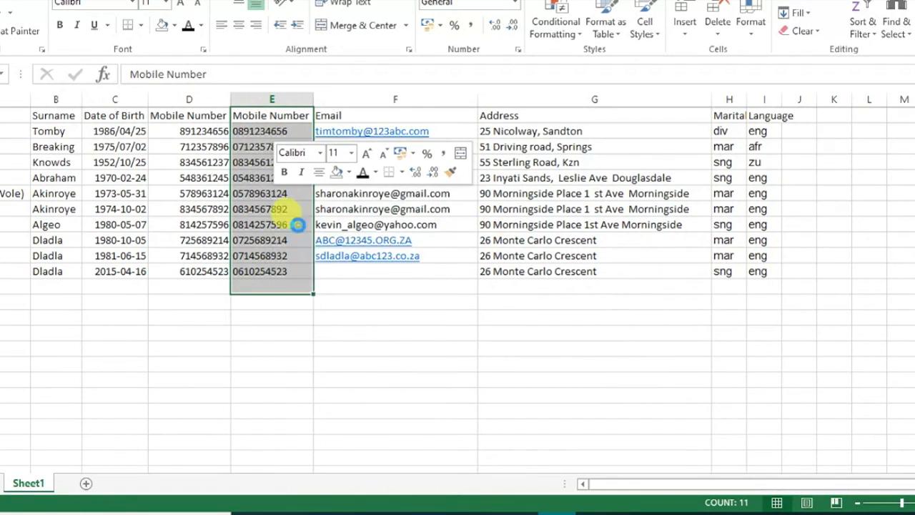
left_click(185, 118)
right_click(188, 120)
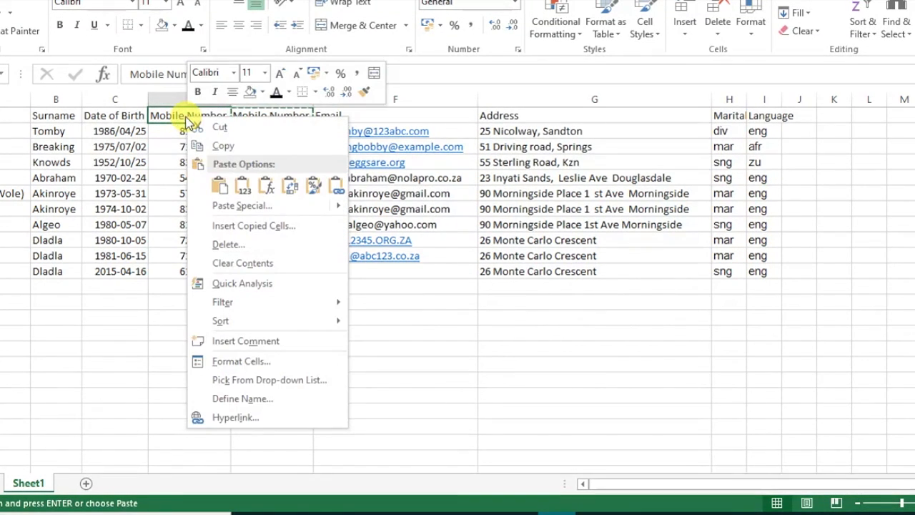
left_click(244, 188)
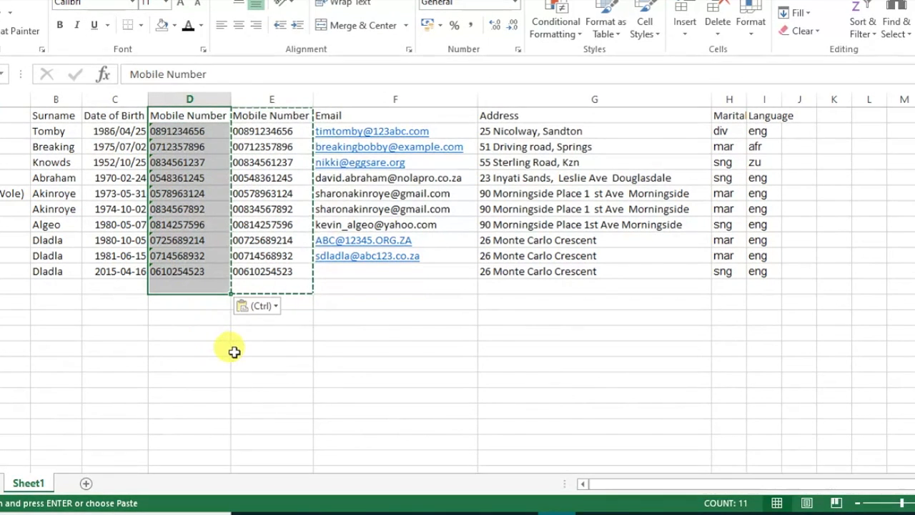
key("Escape")
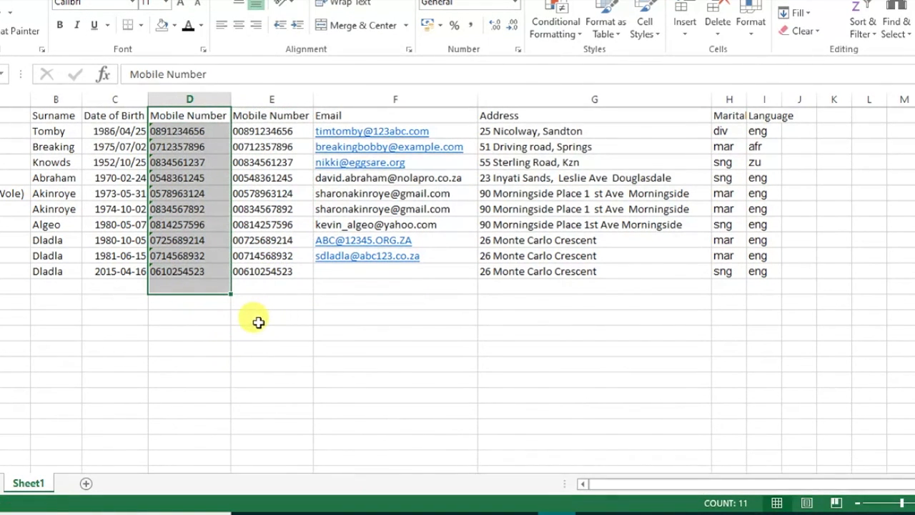
Delete the helper column E that holds the concatenated mobile numbers.
left_click(269, 99)
right_click(269, 98)
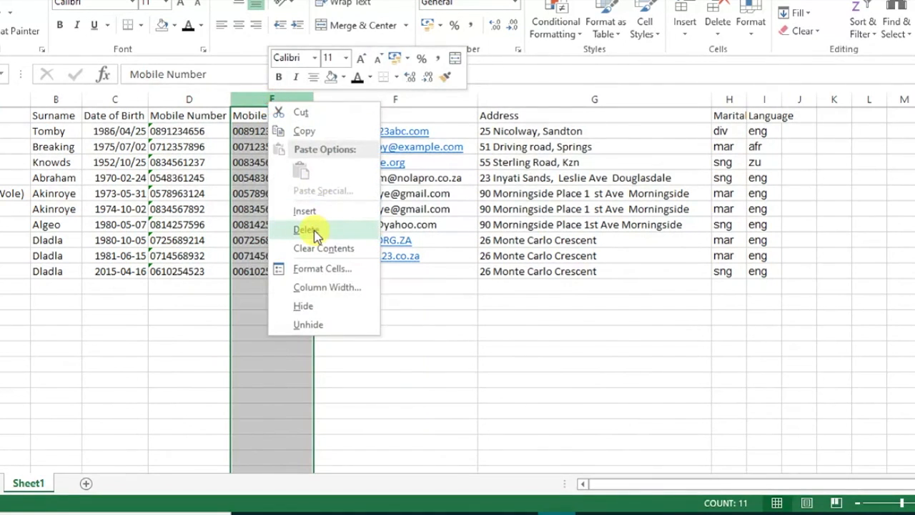
left_click(310, 229)
left_click(184, 363)
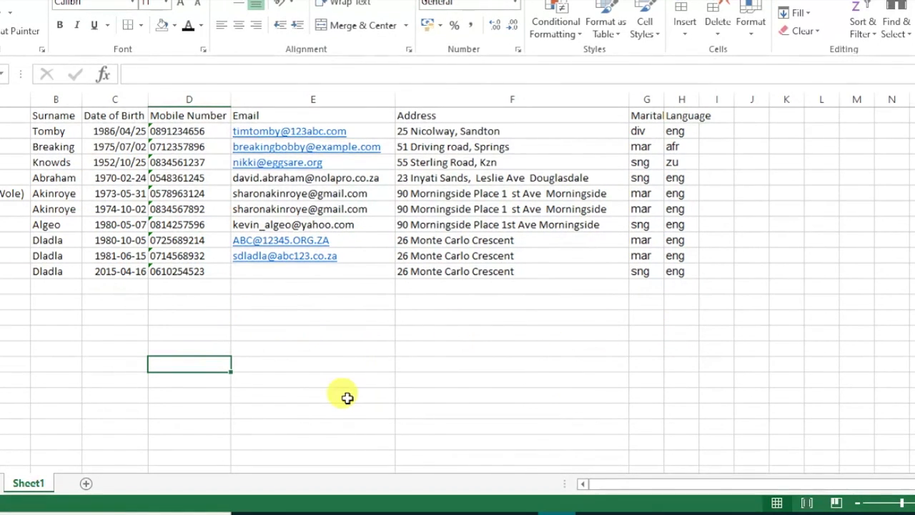
Switch to the Anatomy user import page, choose the file Example 1.xlsx and upload it.
left_click(390, 504)
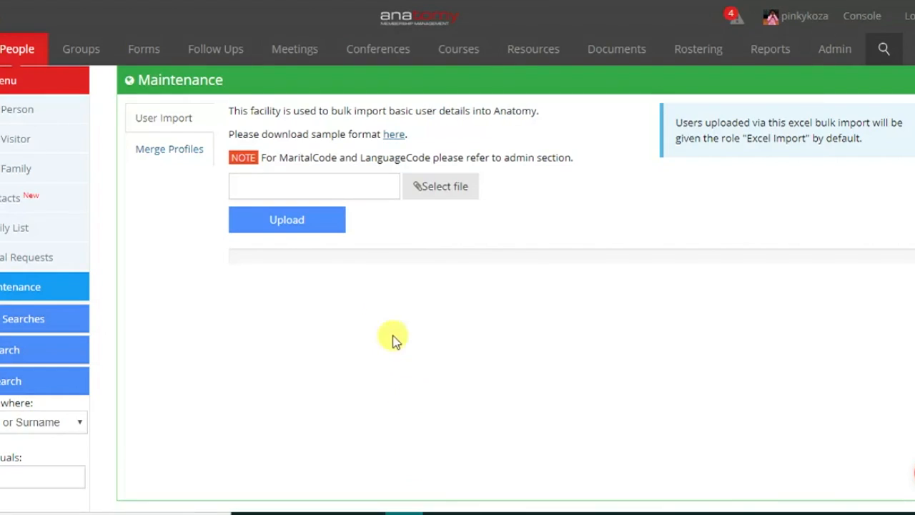
left_click(439, 187)
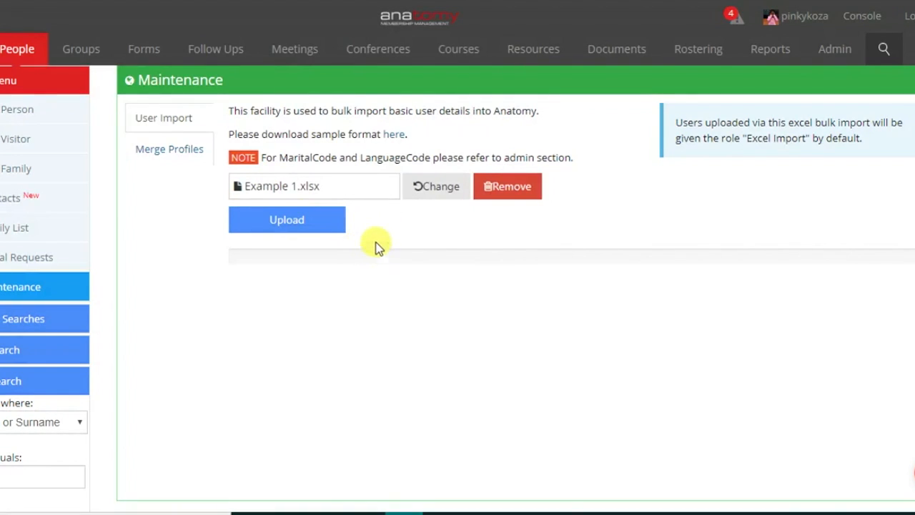
left_click(306, 222)
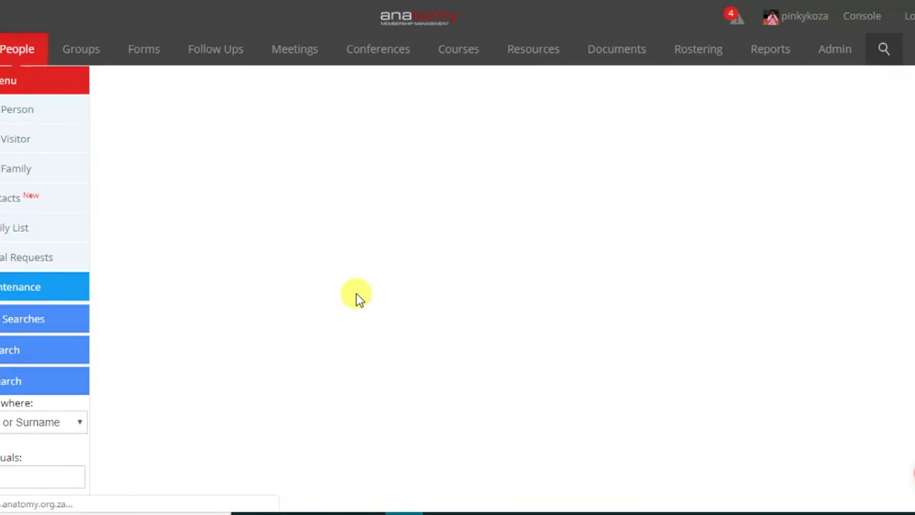